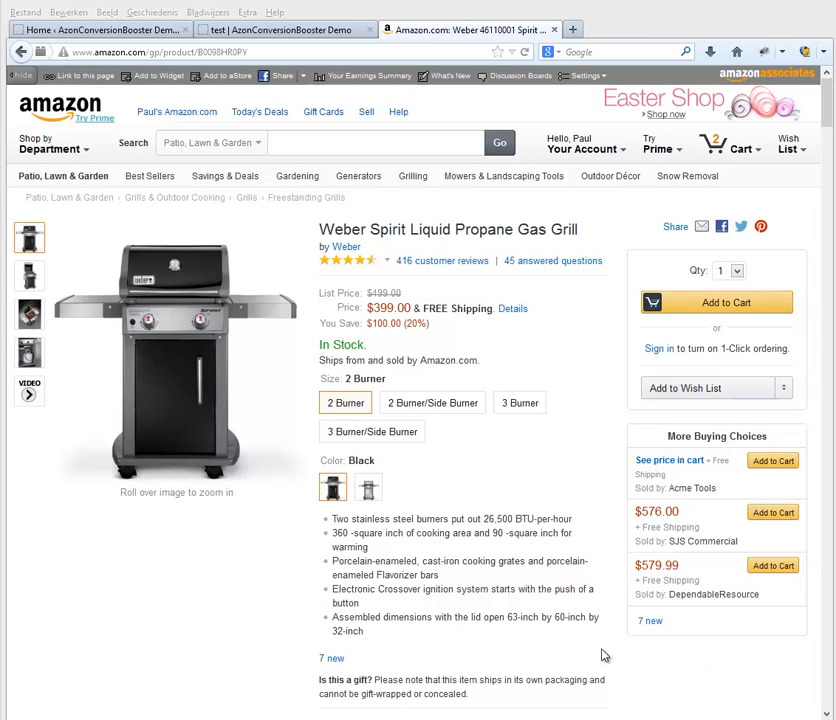
Examine the Weber Spirit gas grill product page on Amazon, including its frequently bought, also bought, comparison and also viewed sections
left_click(446, 632)
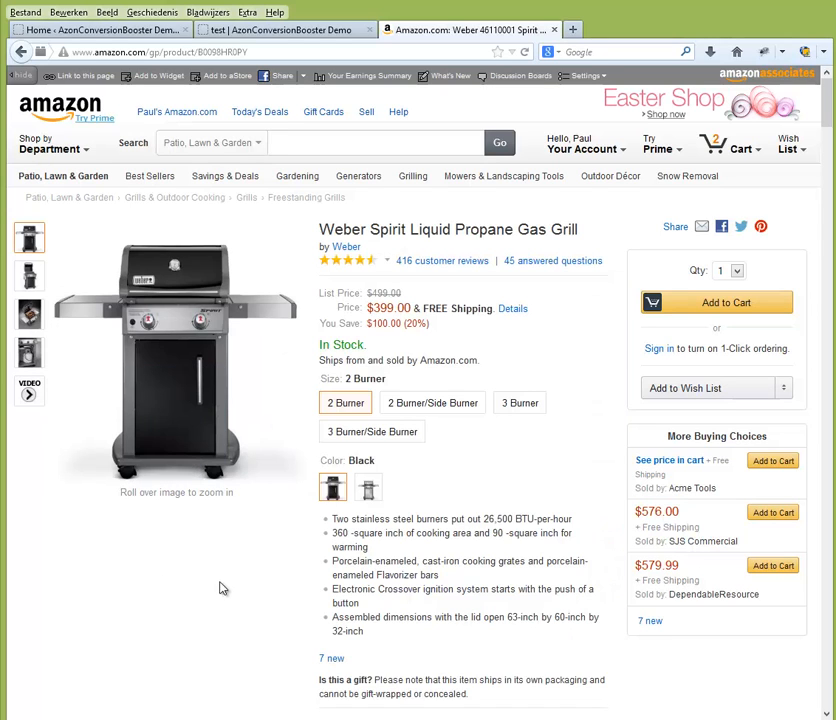
scroll(222, 588, "down", 3)
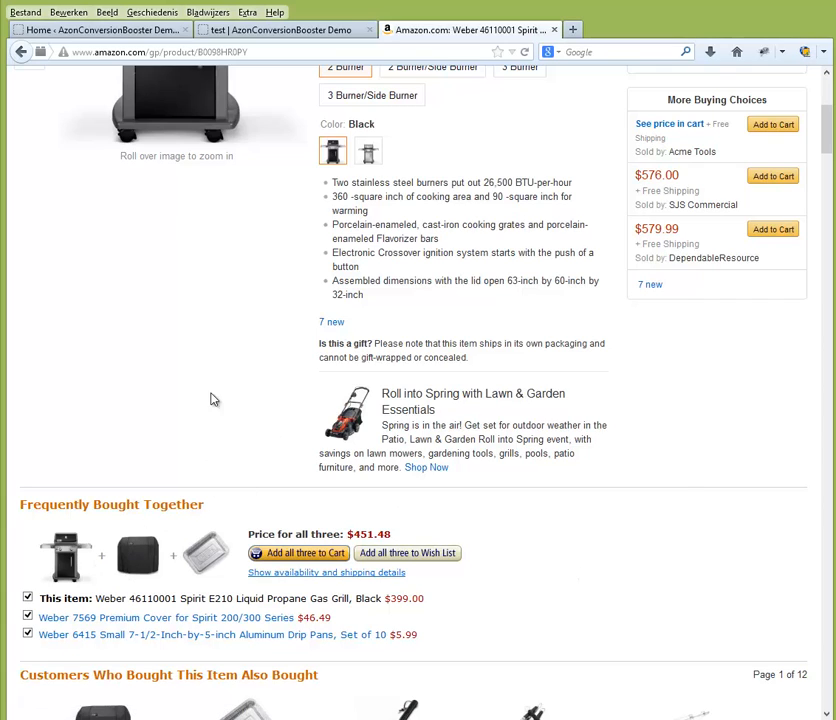
scroll(650, 521, "down", 2)
scroll(646, 521, "down", 9)
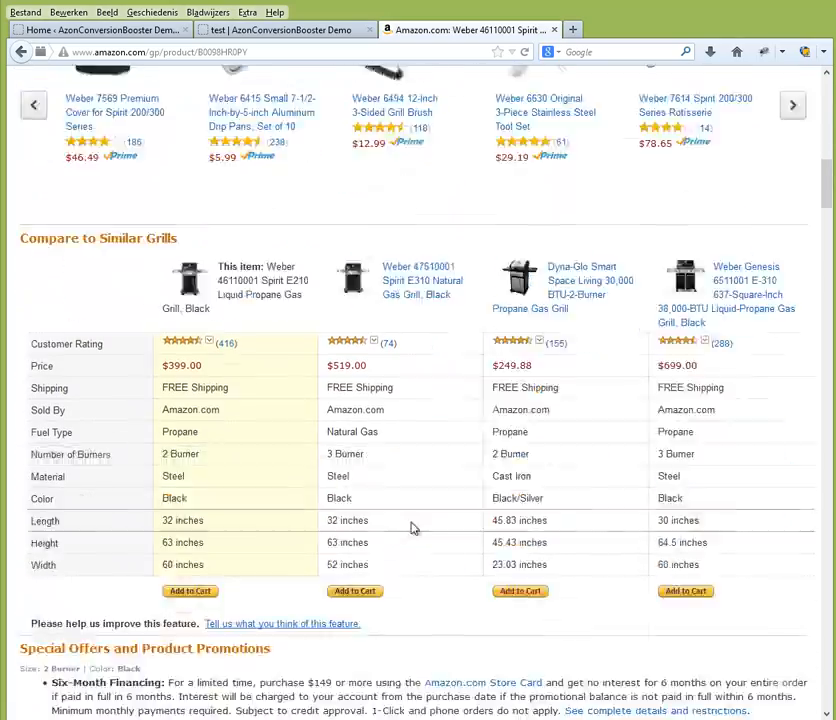
scroll(388, 531, "down", 13)
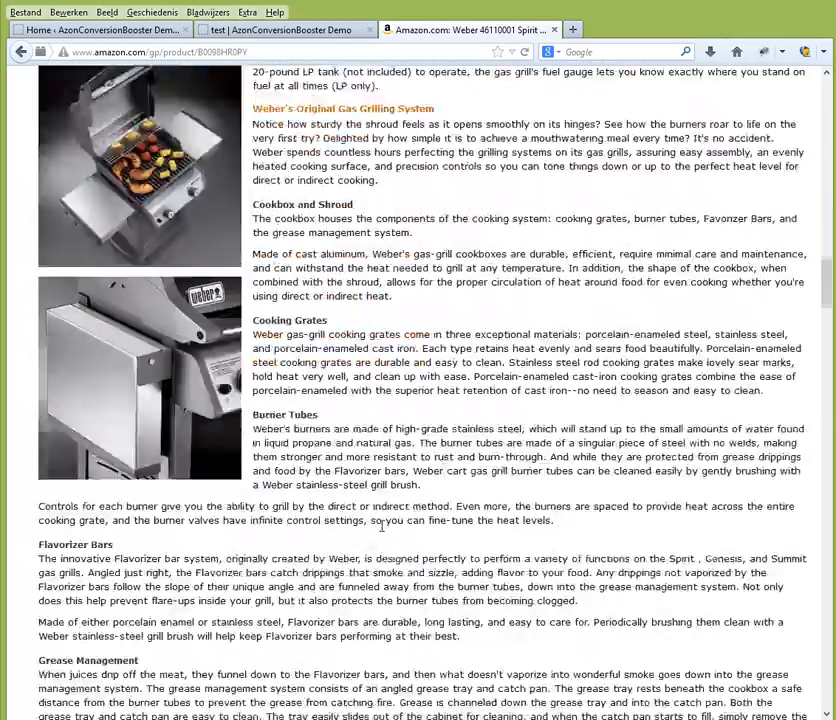
scroll(381, 525, "down", 7)
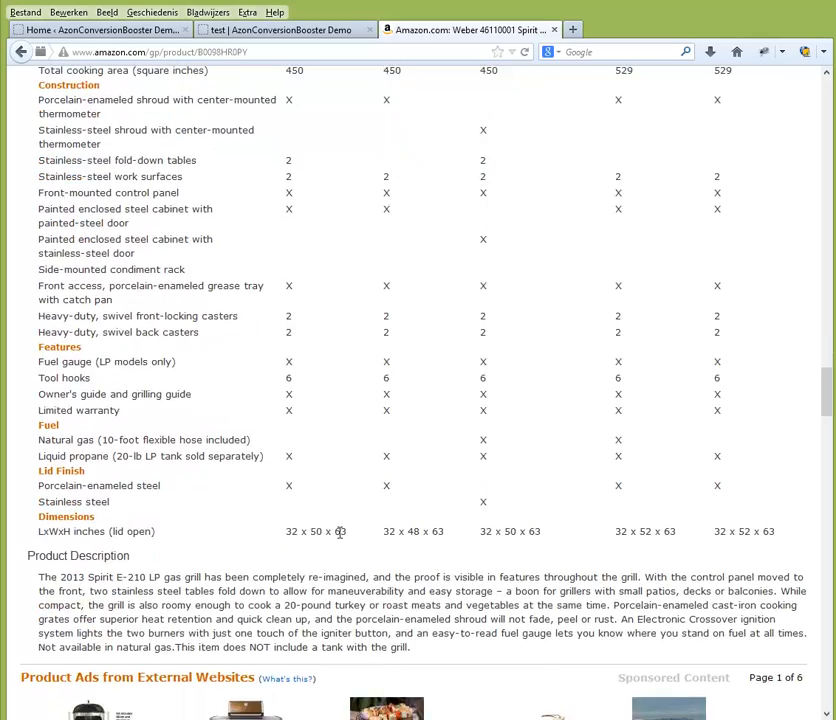
scroll(340, 540, "down", 3)
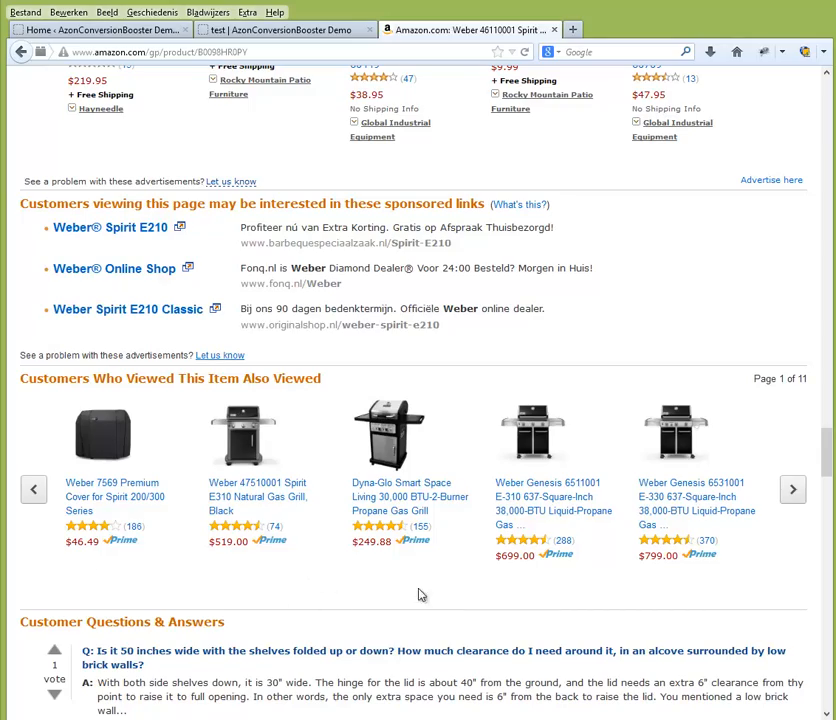
left_click_drag(826, 468, 830, 72)
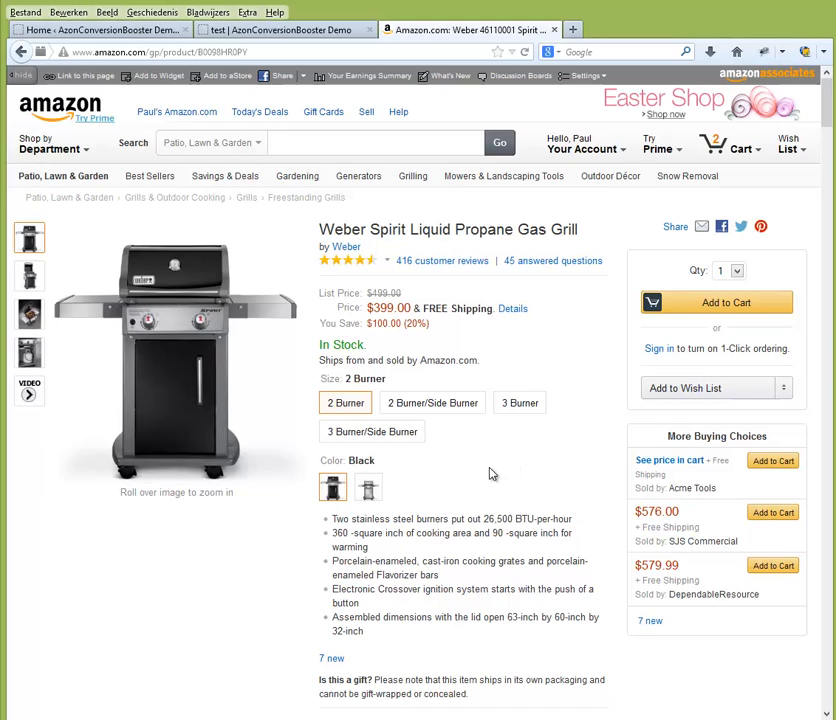
Switch to the WordPress demo site and inspect the "test" post both in the editor and as published
left_click(236, 30)
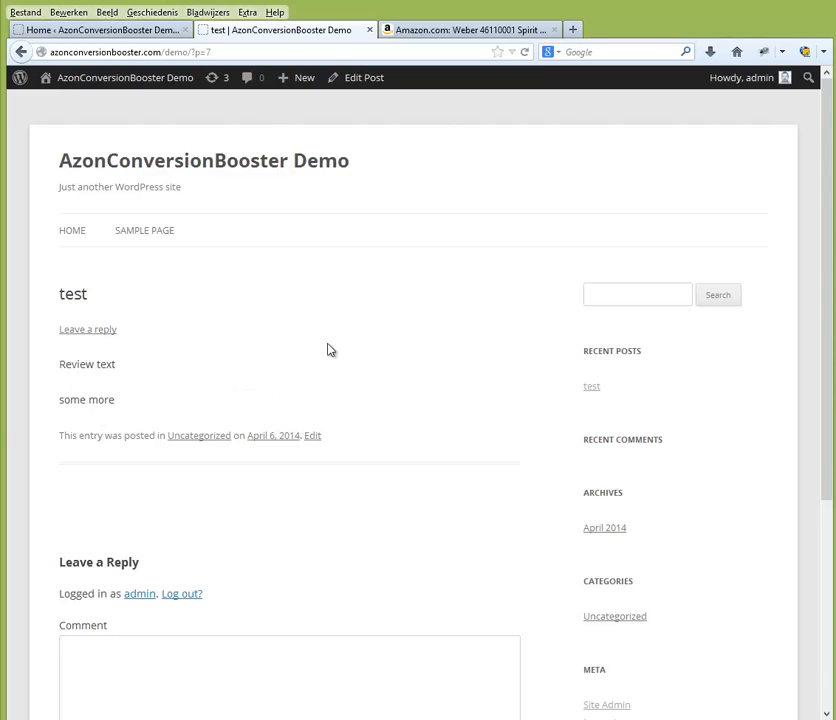
left_click(364, 80)
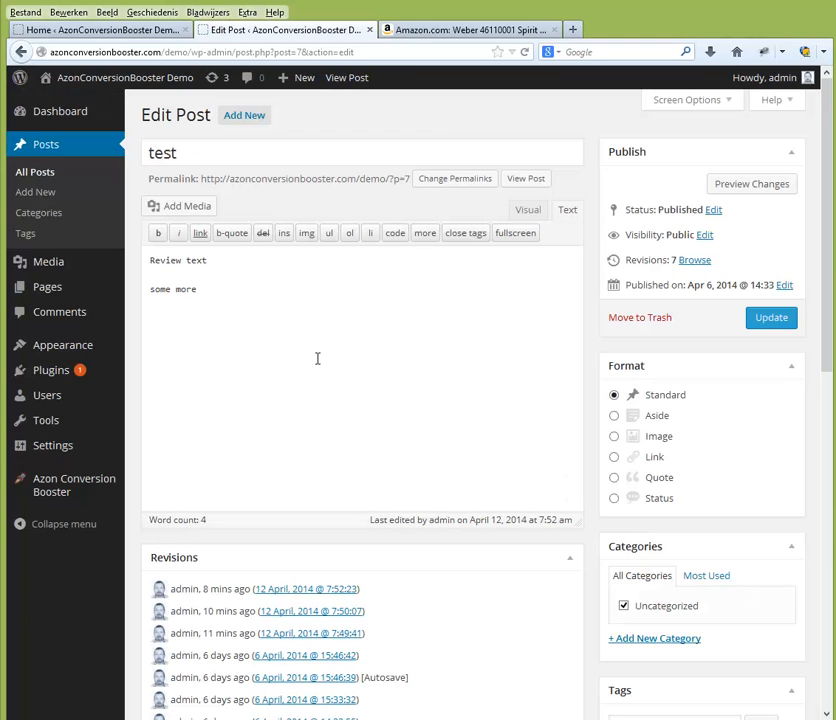
left_click(527, 179)
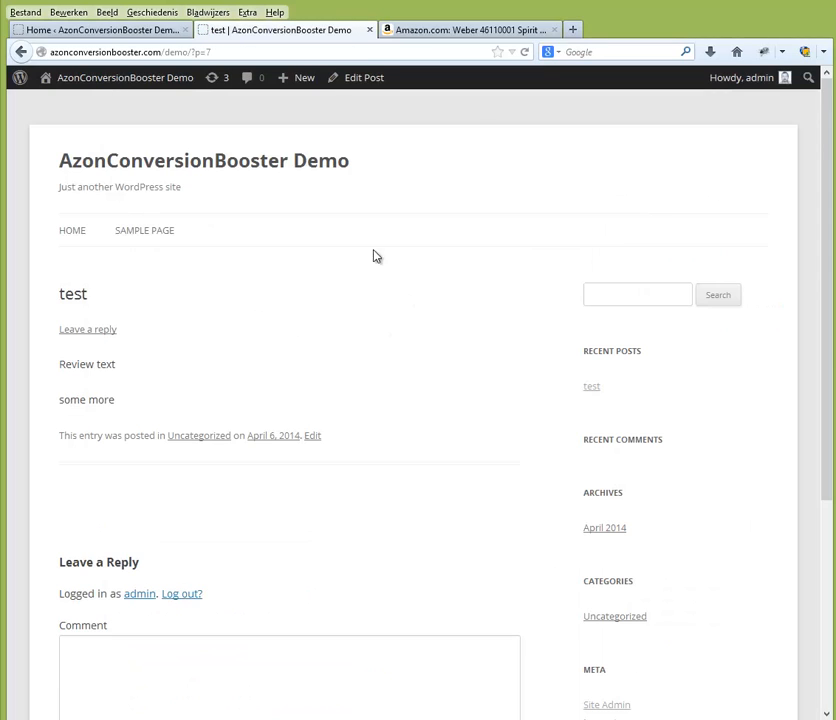
left_click(524, 51)
Generate the Image Only affiliate link for the Weber Spirit grill on Amazon and highlight its HTML code for copying
left_click(481, 32)
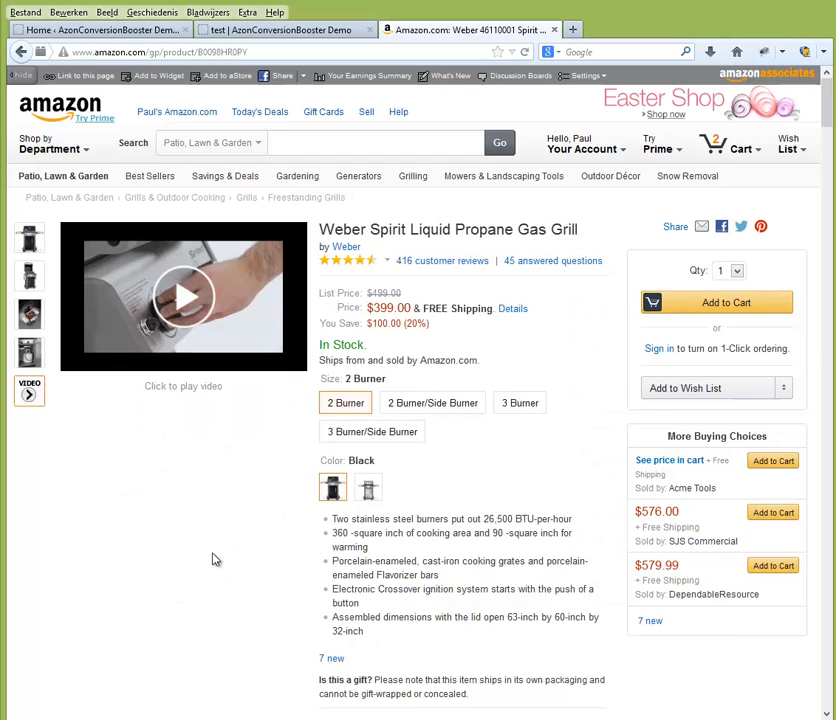
left_click(82, 78)
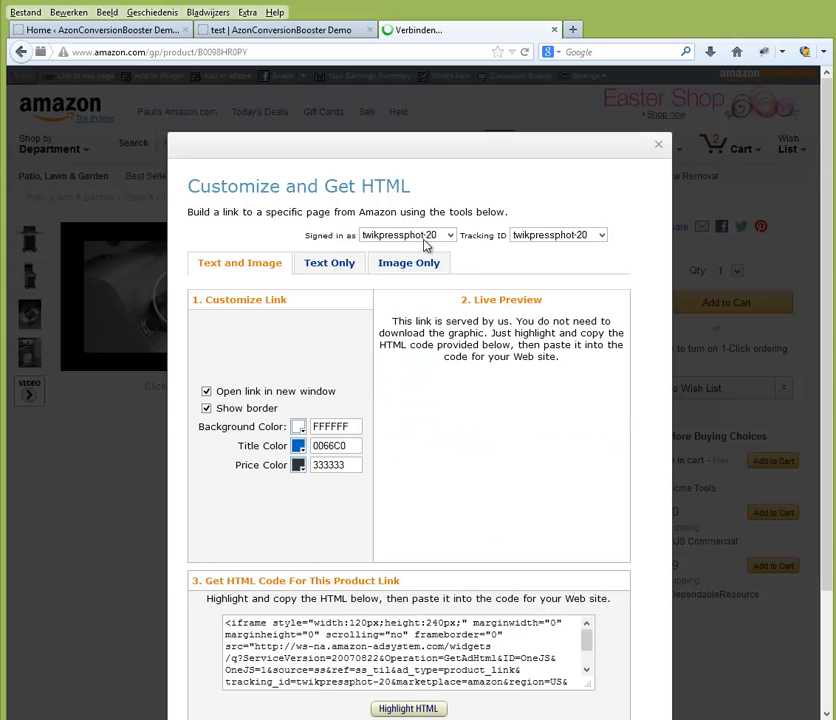
left_click(400, 263)
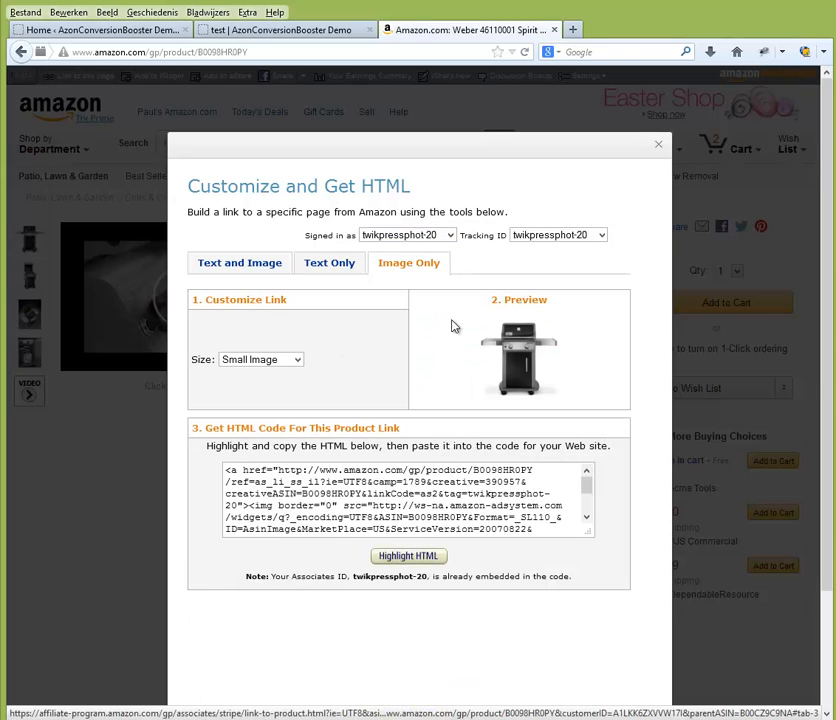
left_click(404, 556)
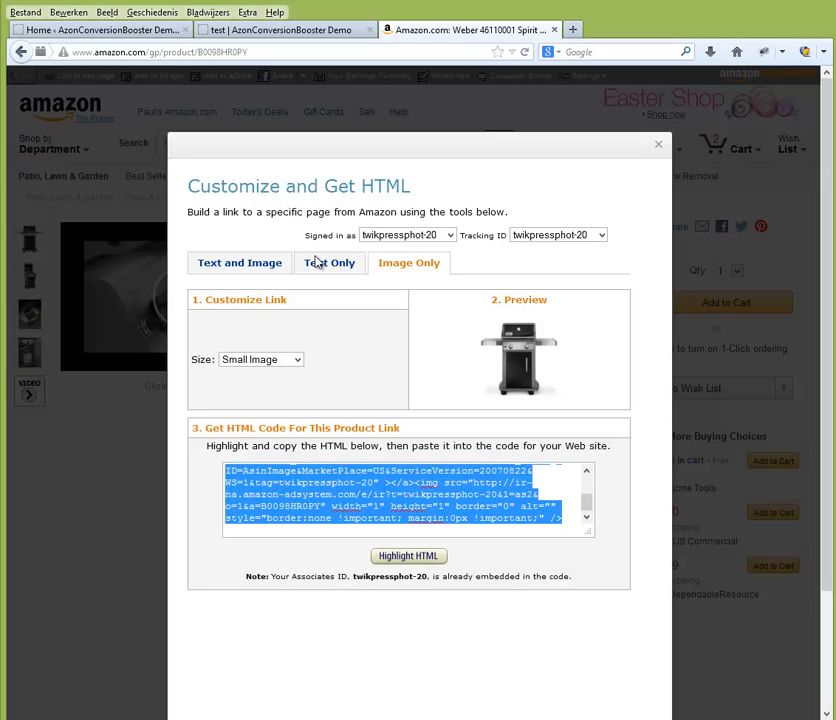
Paste the grill's affiliate image HTML below "some more" in the WordPress "test" post and update the post
left_click(258, 42)
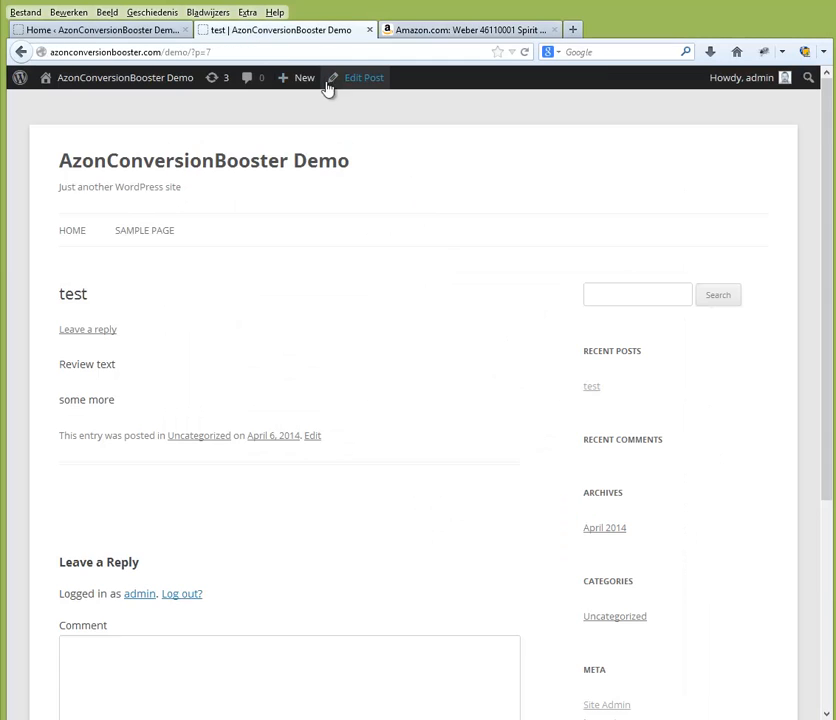
left_click(366, 79)
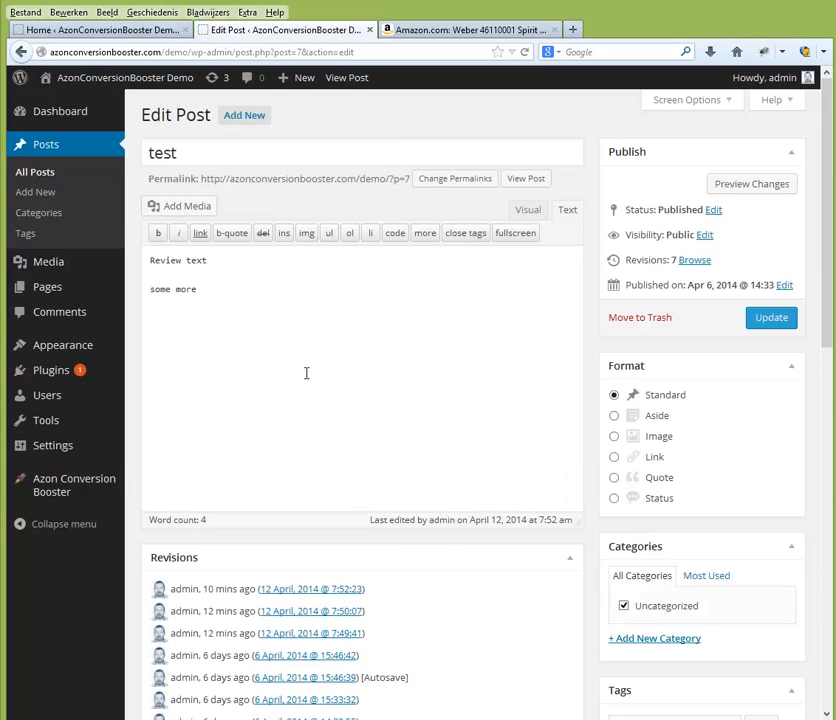
left_click(303, 375)
type("<a href=\"http://www.amazon.com/gp/product/B0098HR0PY/ref=as_li_ss_il?ie=UTF8&camp=1789&creative=390957&creativeASIN=B0098HR0PY&linkCode=as2&tag=twikpresshot-20\"><img border=\"0\" src=\"http://ws-na.amazon-adsystem.com/widgets/q?_encoding=UTF8&ASIN=B0098HR0PY&Format=_SL110_&ID=AsinImage&MarketPlace=US&ServiceVersion=20070822&WS=1&tag=twikpresshot-20\" ></a><img src=\"http://ir-na.amazon-adsystem.com/e/ir?t=twikpresshot-20&l=as2&o=1&a=B0098HR0PY\" width=\"1\" height=\"1\" border=\"0\" alt=\"\" style=\"border:none !important; margin:0px !important;\" />")
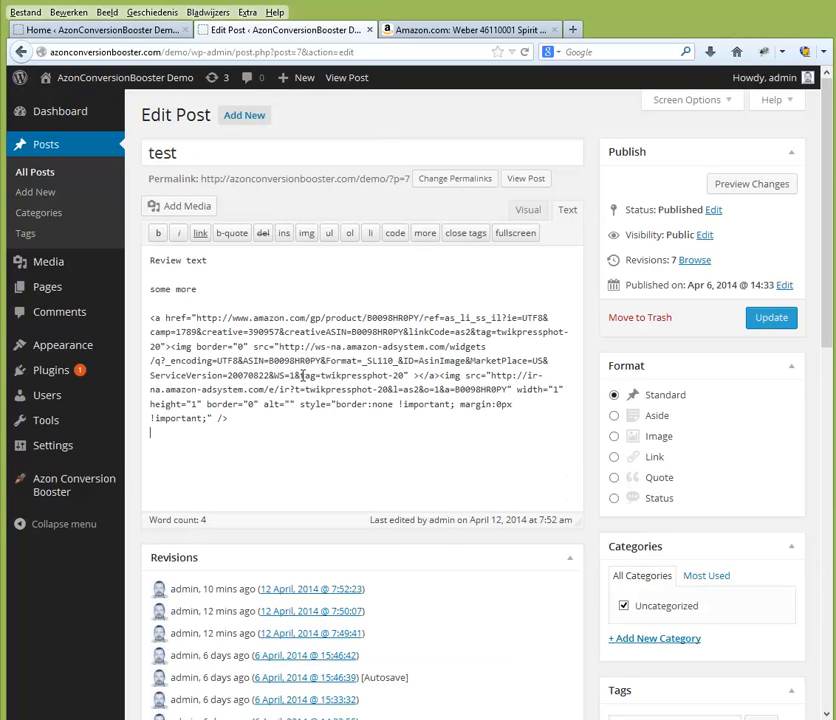
left_click(758, 320)
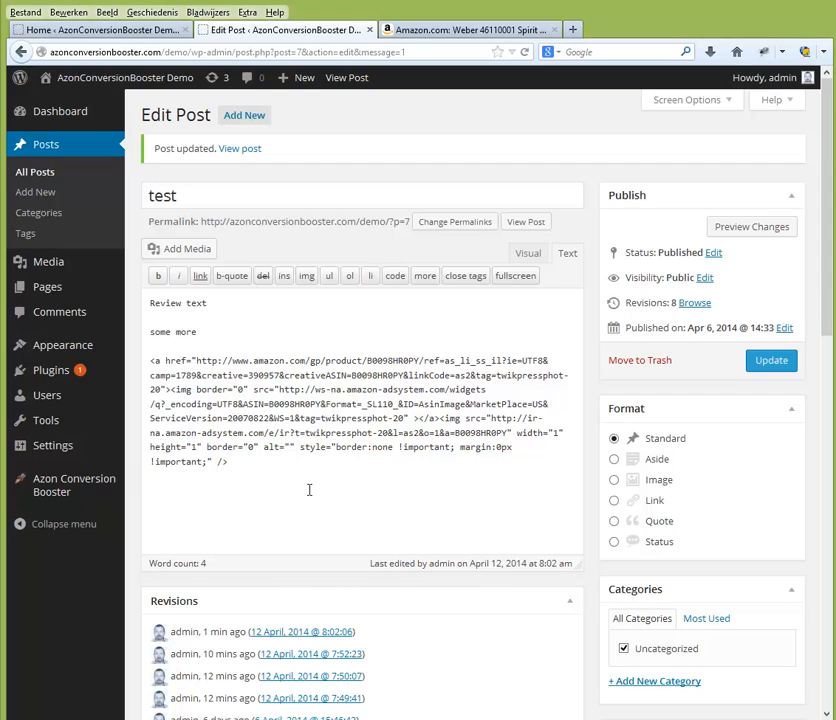
scroll(575, 632, "down", 5)
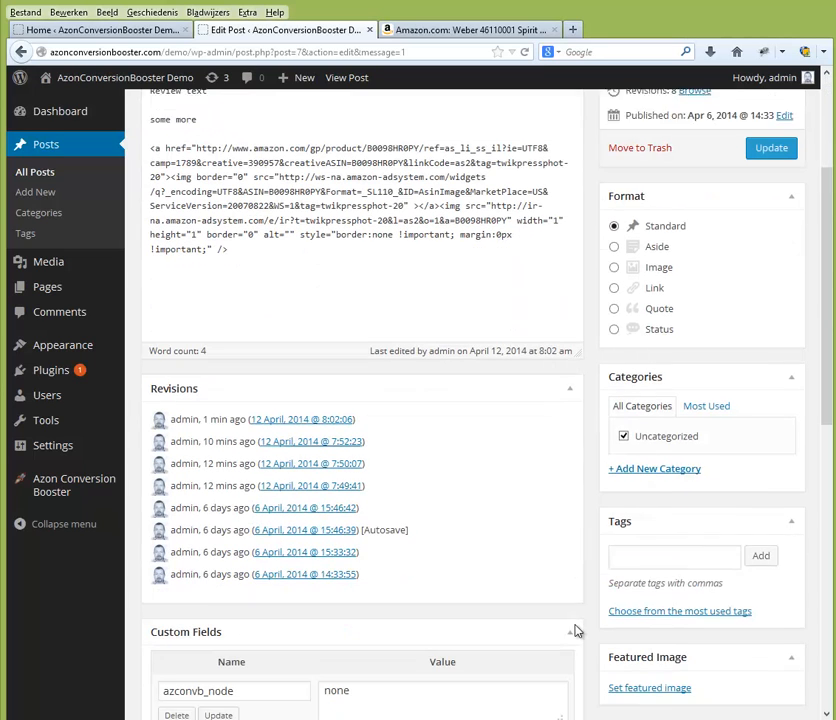
scroll(548, 574, "up", 5)
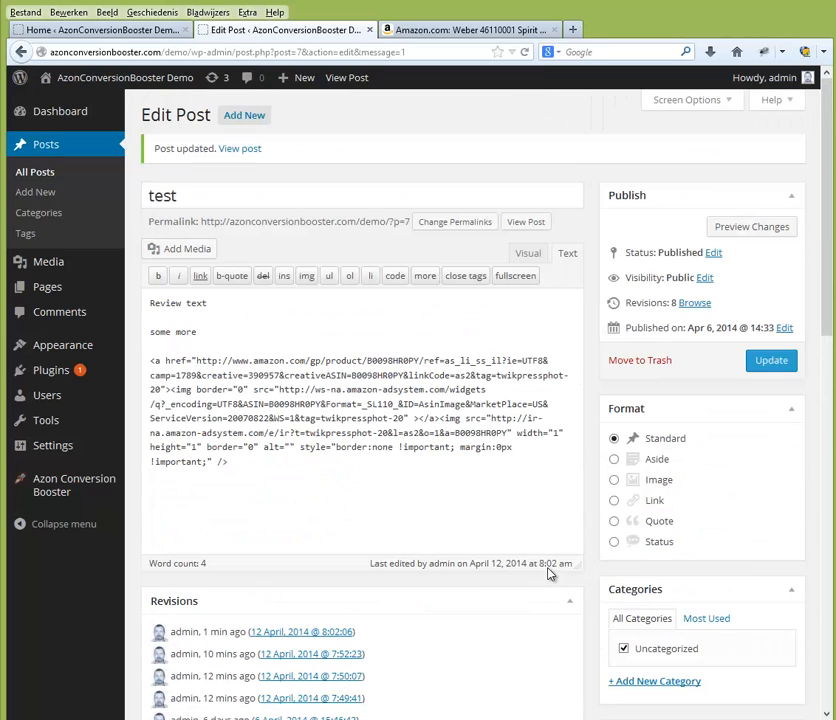
left_click(770, 368)
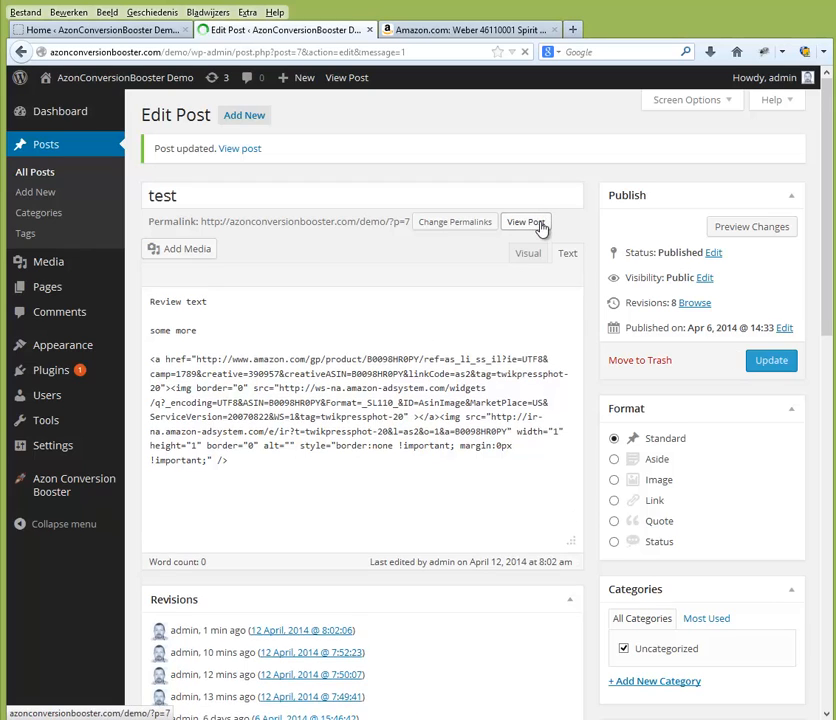
View the published "test" post and examine the grill image and the related products section beneath it
left_click(540, 227)
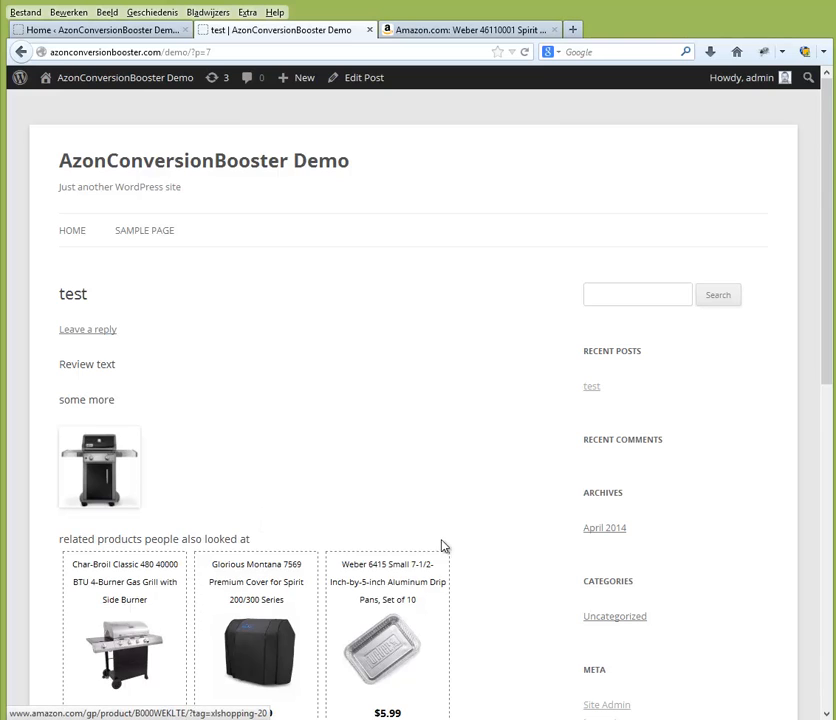
scroll(380, 482, "down", 3)
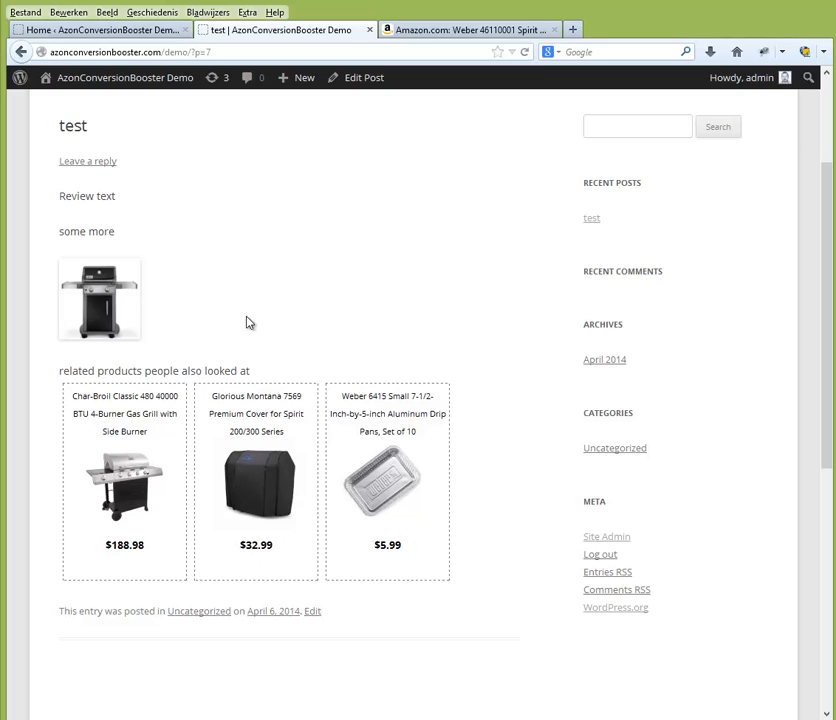
scroll(270, 365, "down", 3)
scroll(323, 252, "down", 2)
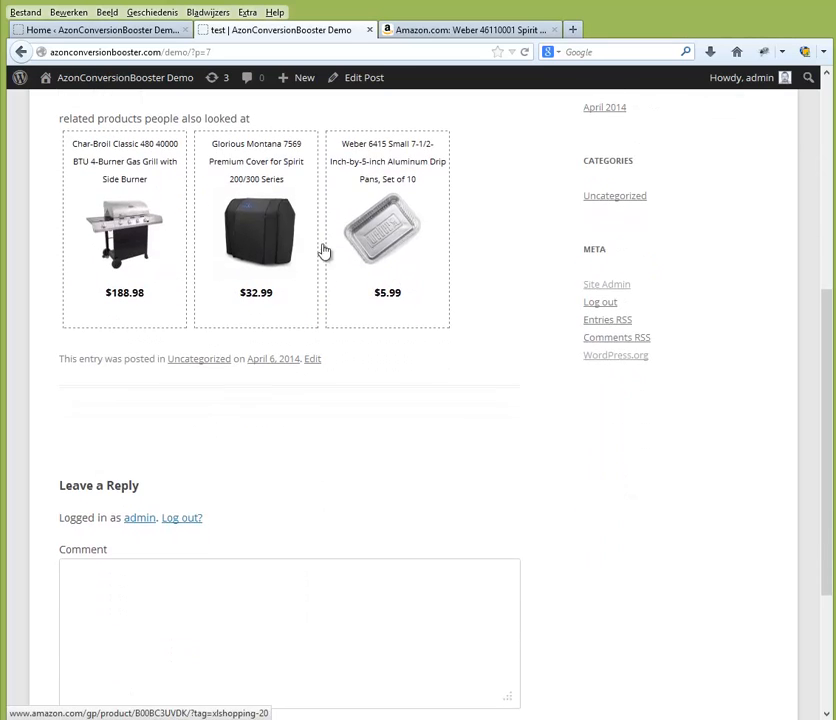
scroll(320, 430, "up", 6)
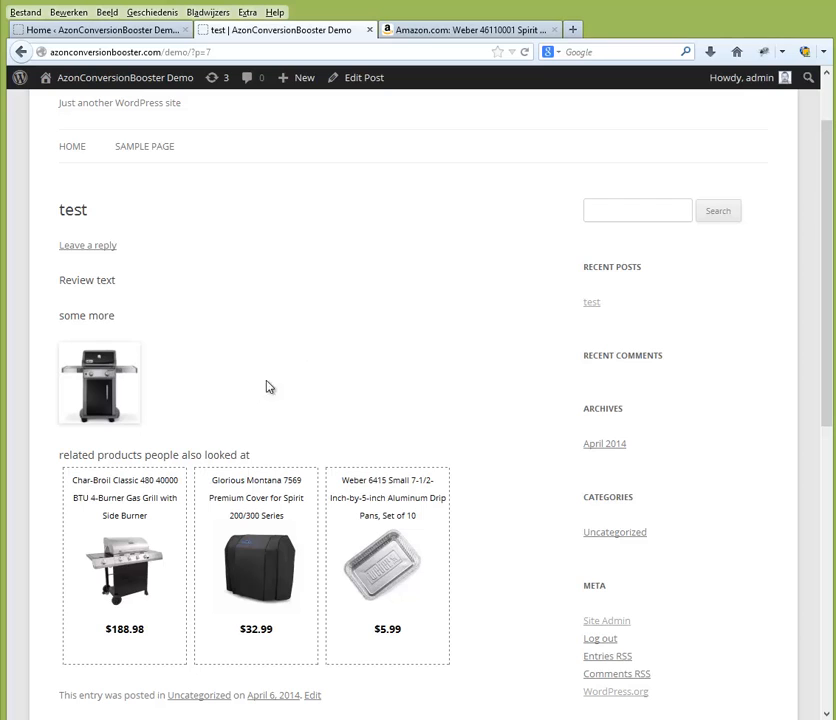
Open the AzonConversionBooster settings and check the available Position choices, leaving Bottom selected
left_click(144, 32)
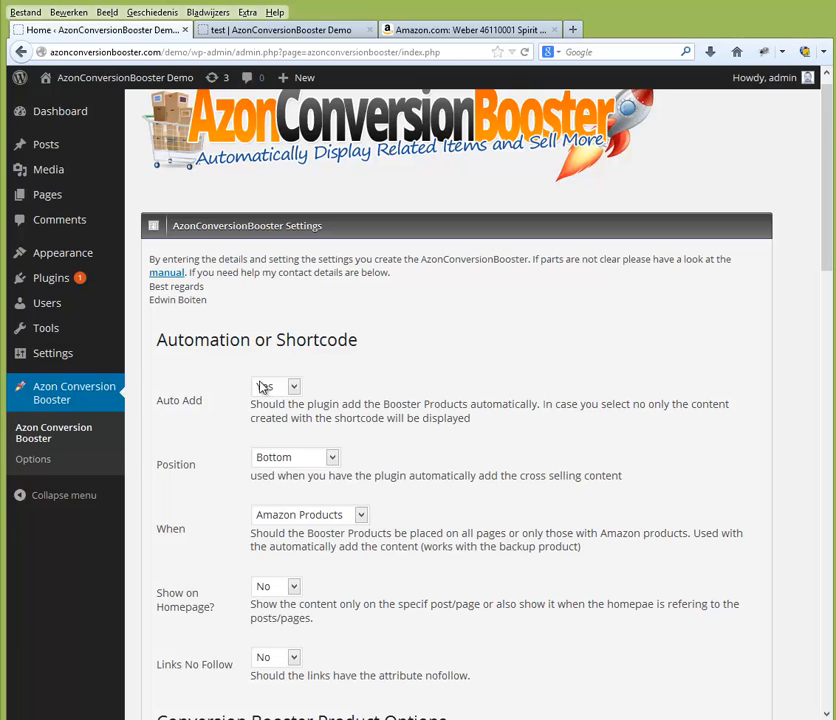
left_click(309, 463)
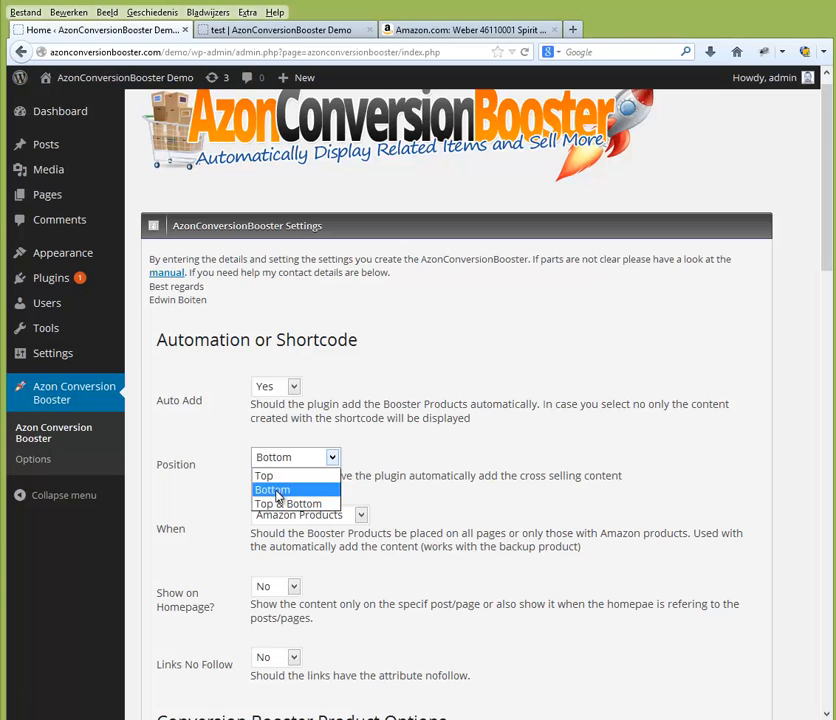
left_click(222, 494)
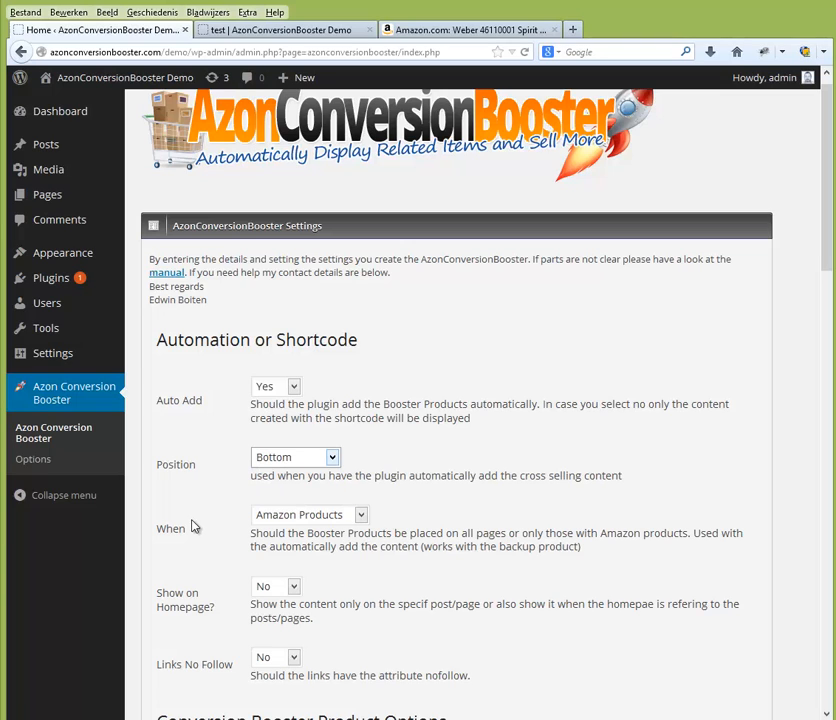
left_click(422, 507)
Review the plugin's automation, related product, fall back product and layout settings
scroll(422, 507, "down", 7)
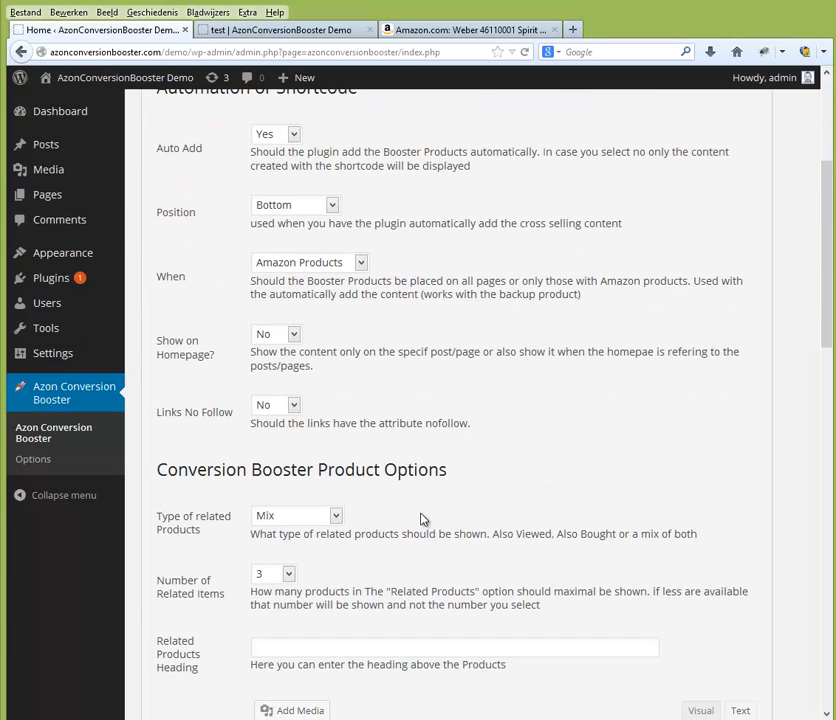
scroll(192, 554, "up", 1)
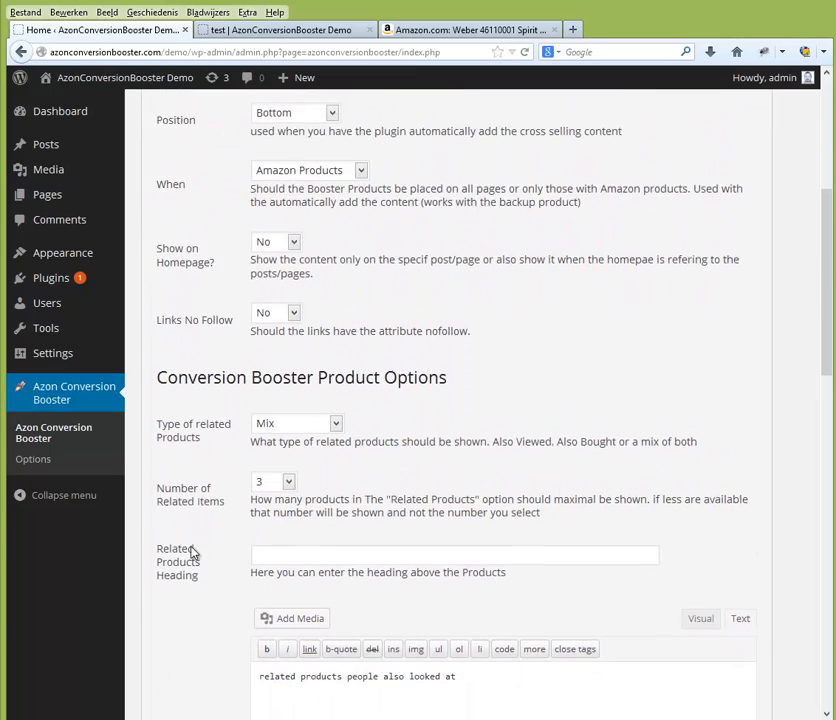
scroll(216, 556, "down", 8)
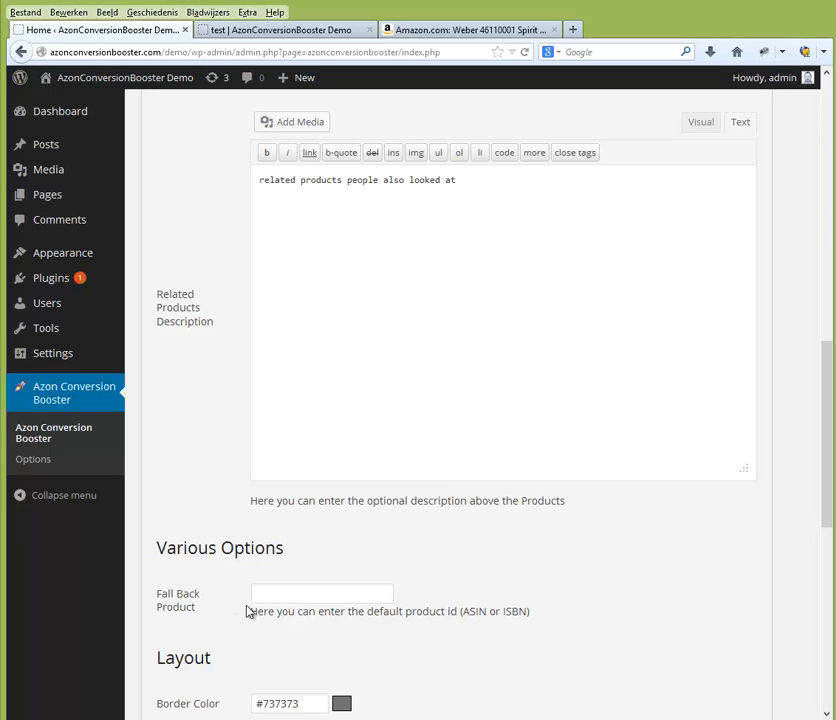
scroll(511, 595, "up", 4)
scroll(510, 595, "up", 3)
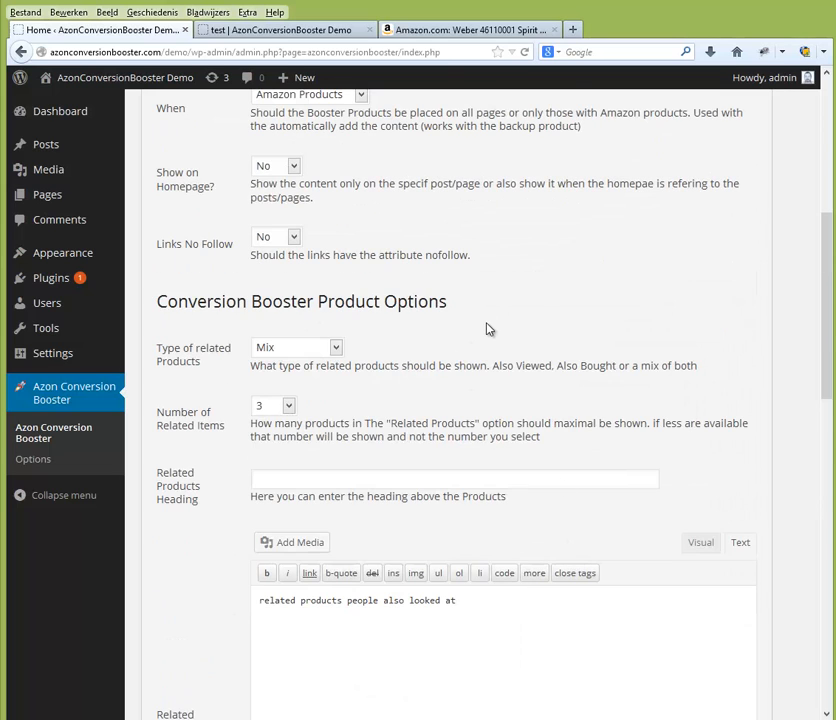
scroll(487, 332, "up", 3)
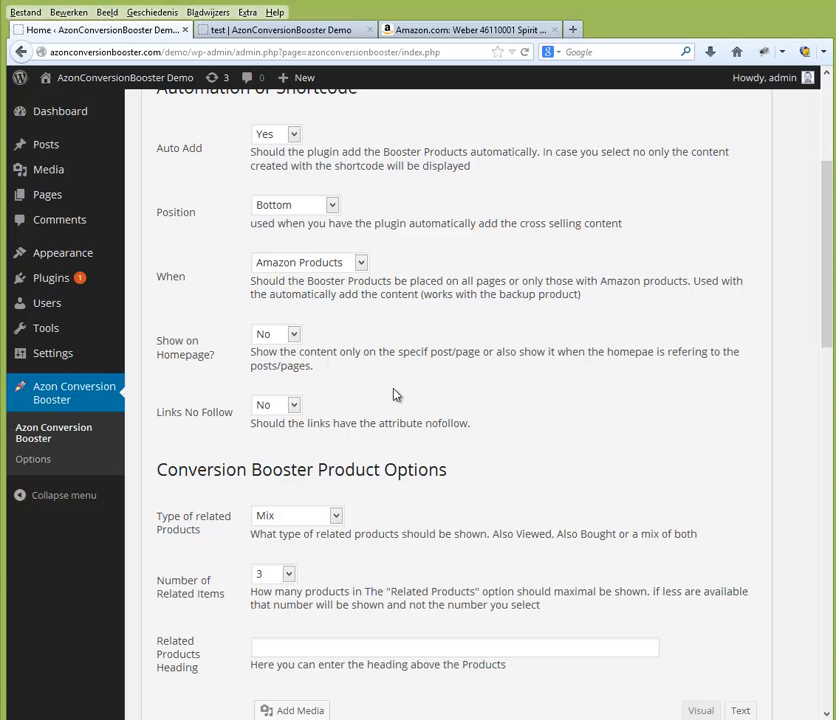
scroll(457, 396, "down", 8)
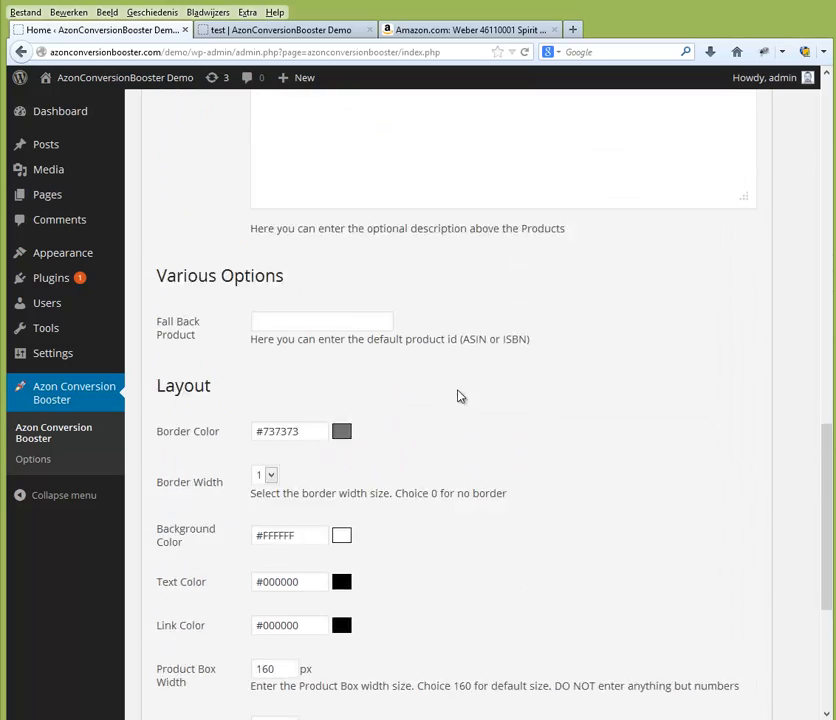
scroll(455, 400, "down", 1)
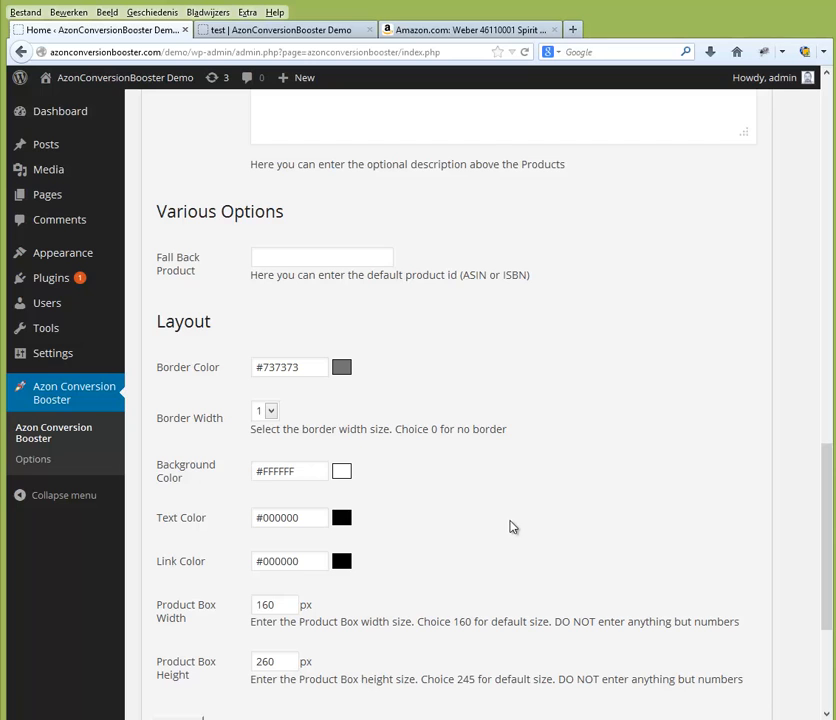
scroll(505, 528, "up", 4)
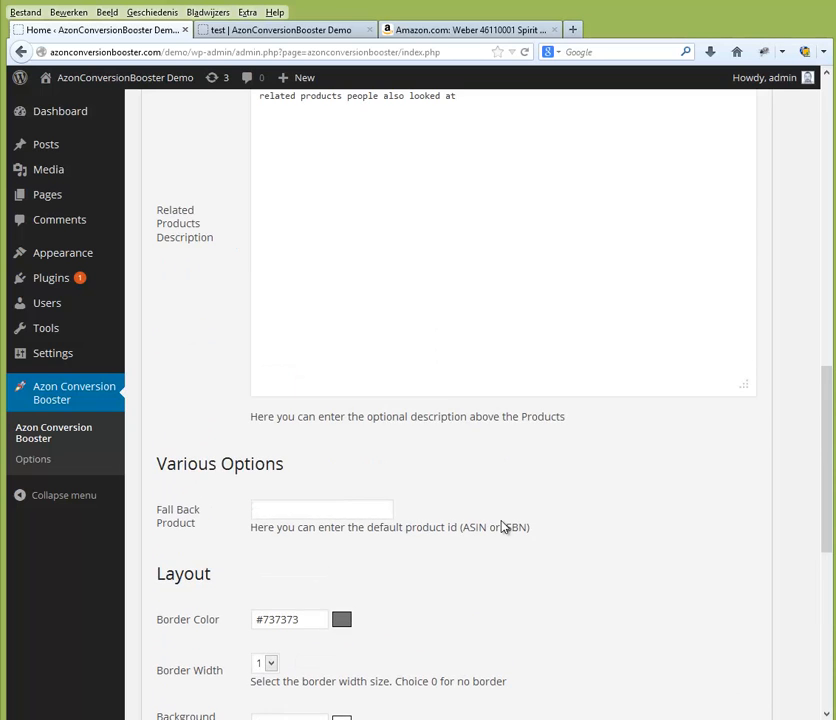
scroll(505, 528, "up", 6)
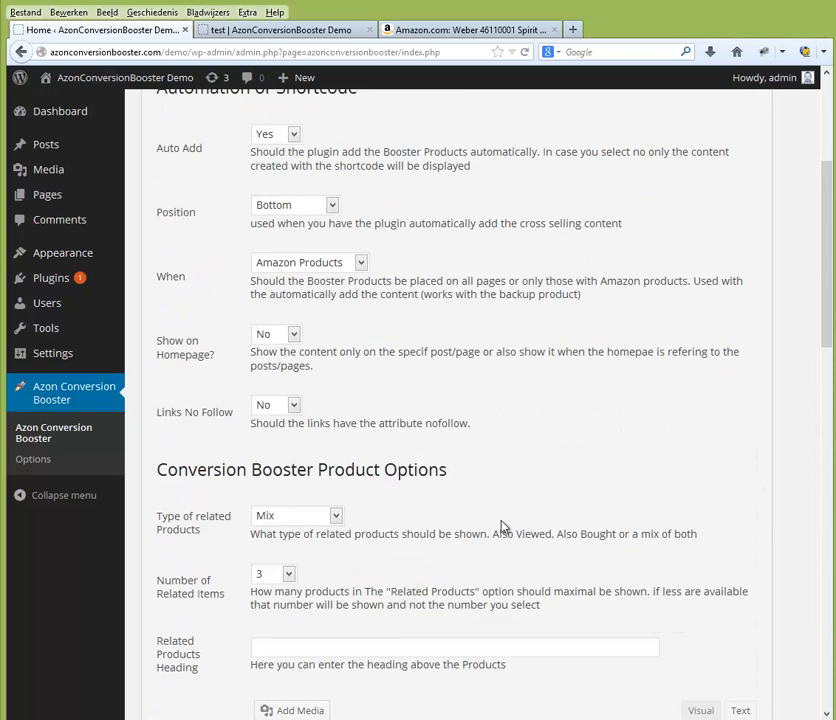
scroll(503, 527, "up", 1)
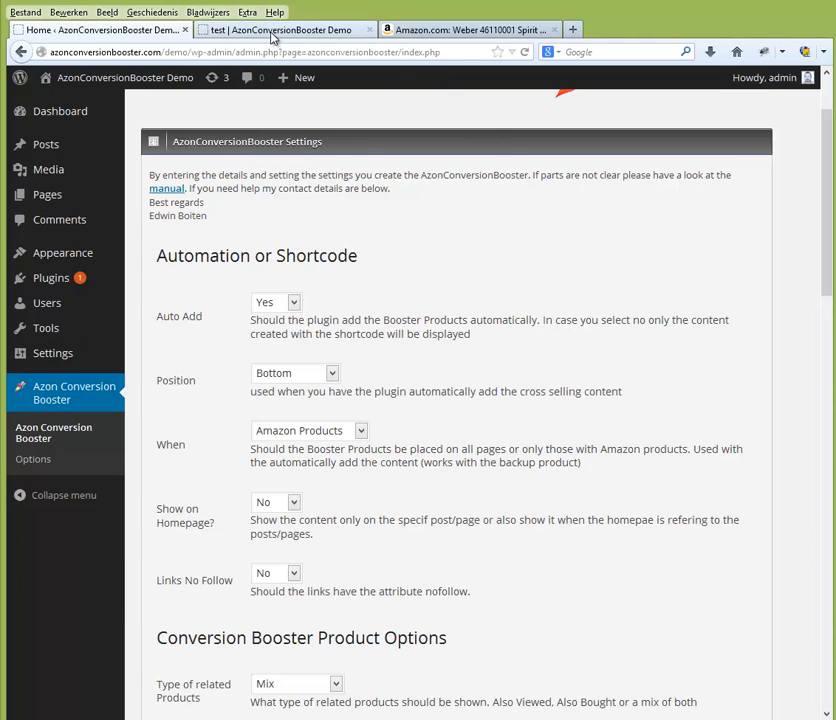
Return to the published "test" post and reload it to check its related products
left_click(326, 31)
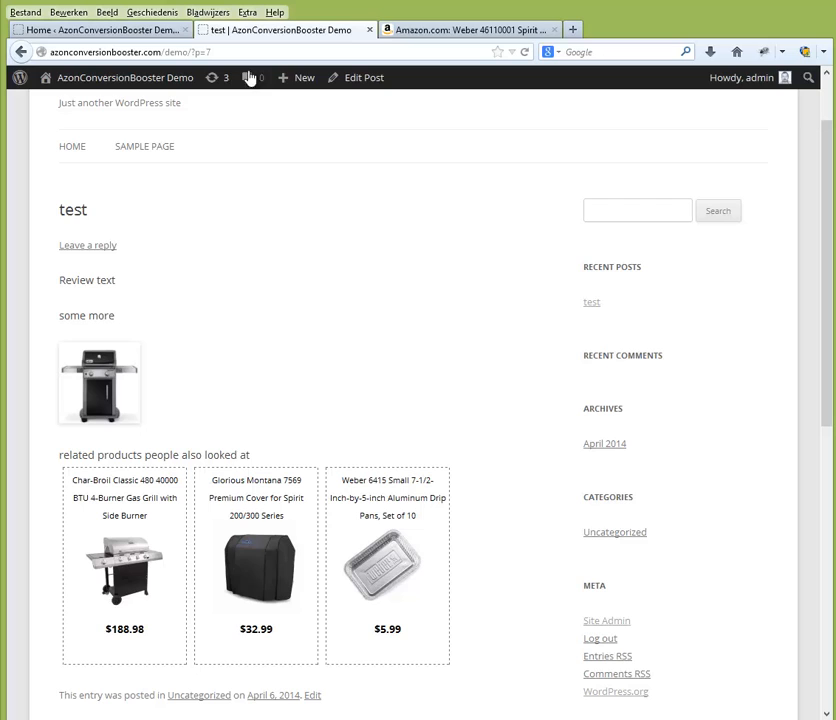
left_click(524, 51)
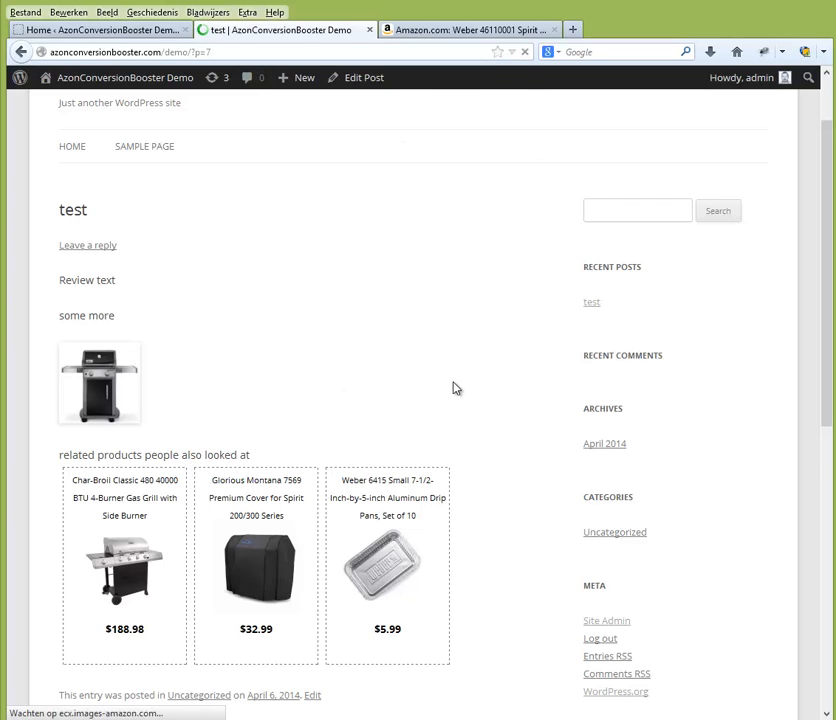